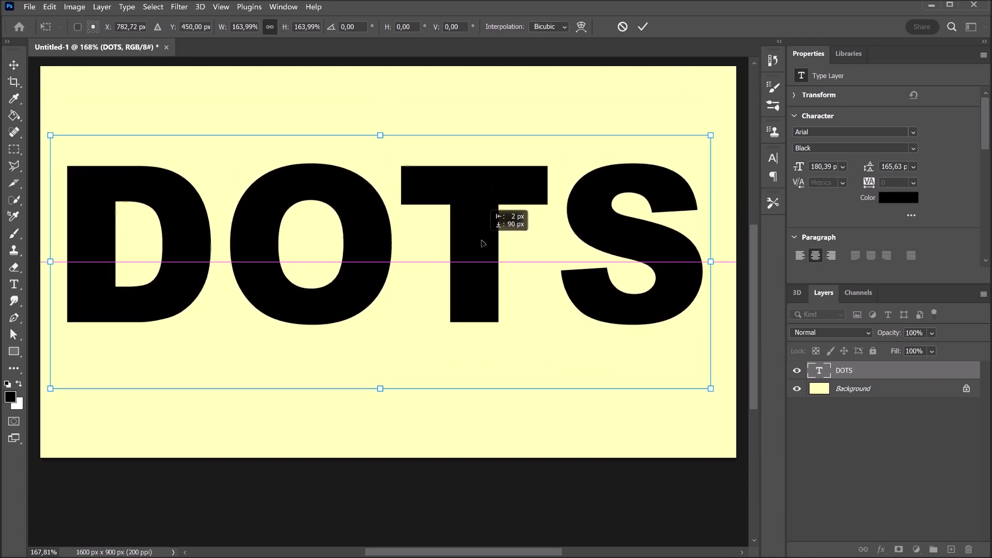
Step: Apply the text transform and add a gradient overlay with the black-and-white Basis preset to the DOTS layer
left_click(643, 27)
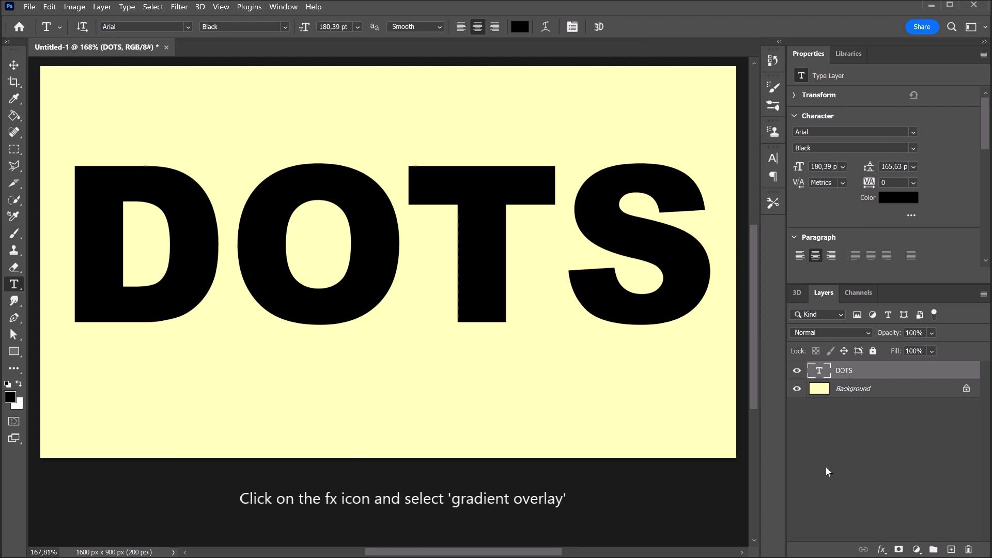
left_click(882, 550)
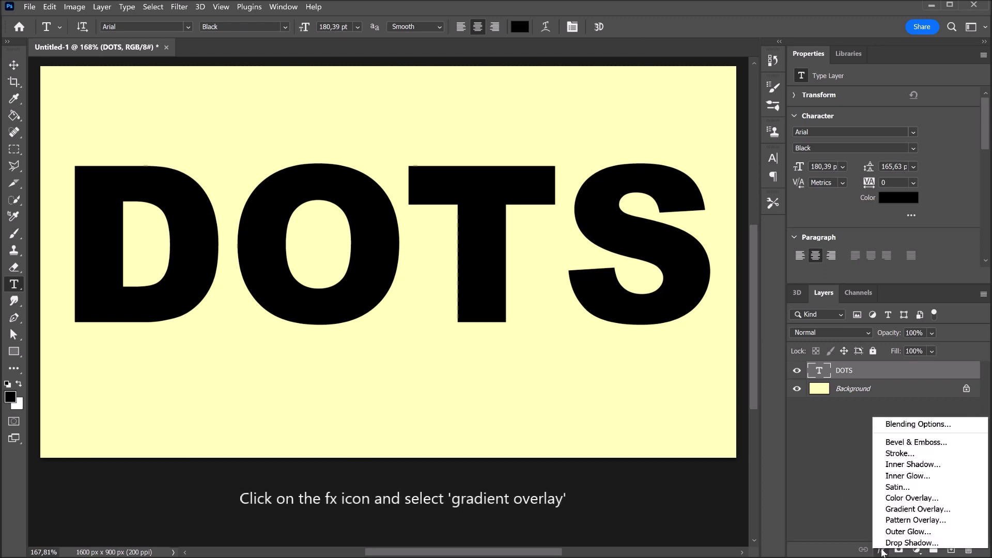
left_click(950, 509)
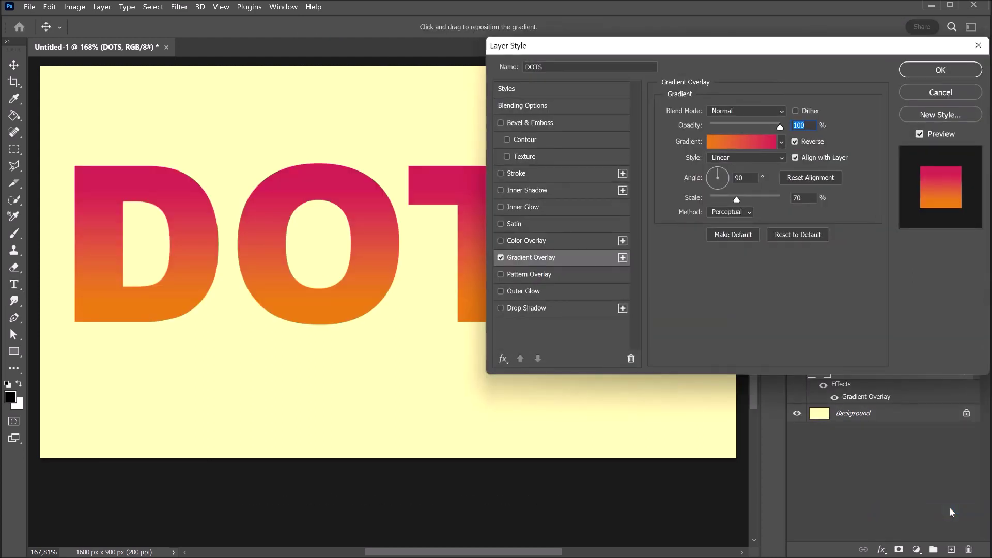
left_click(782, 143)
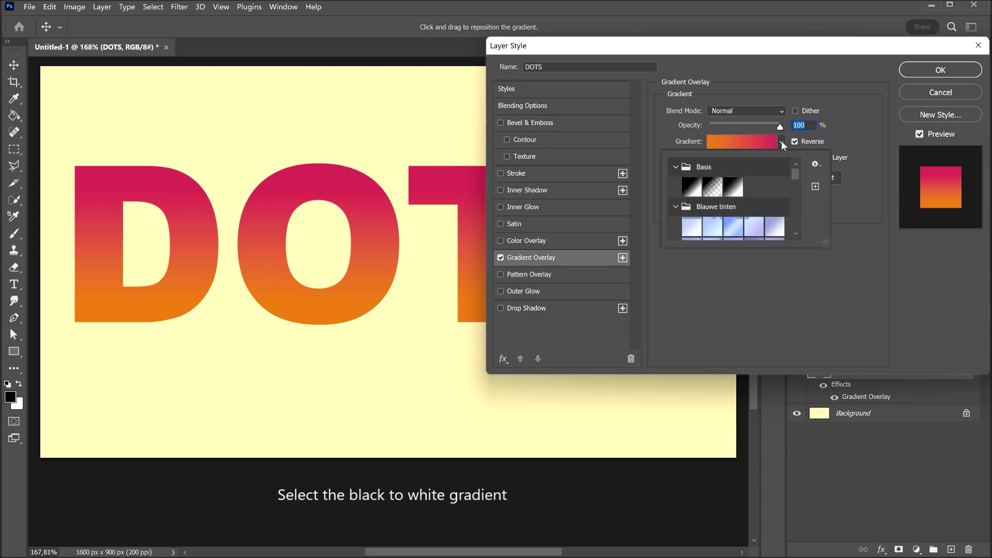
left_click(693, 189)
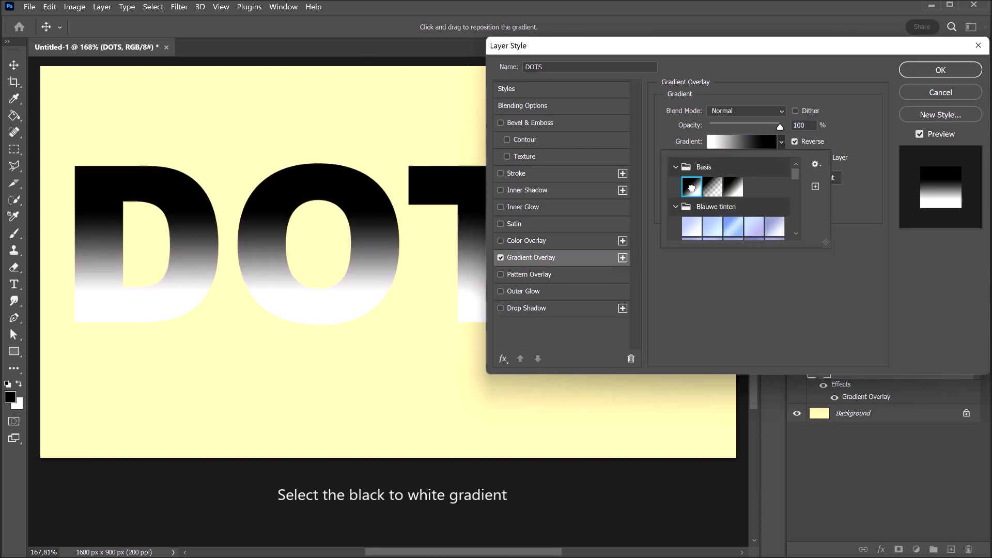
left_click(858, 149)
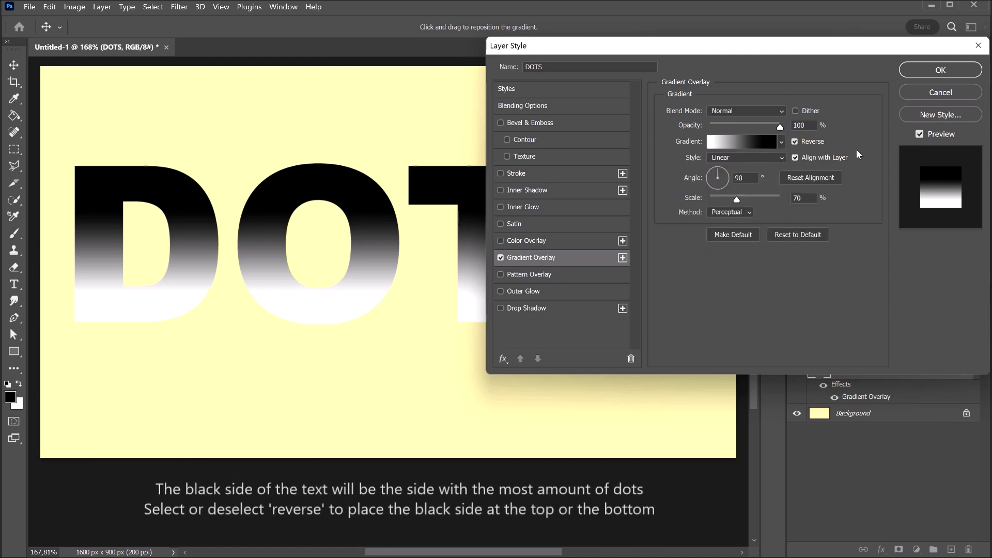
Step: Toggle the gradient overlay's Reverse option off and back on, and set its scale to 130%
left_click(811, 145)
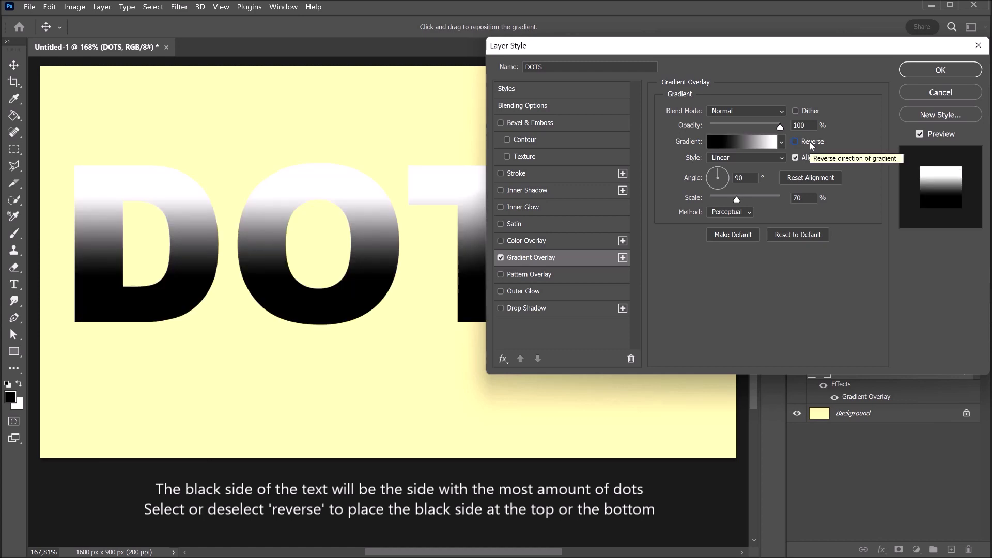
left_click(811, 145)
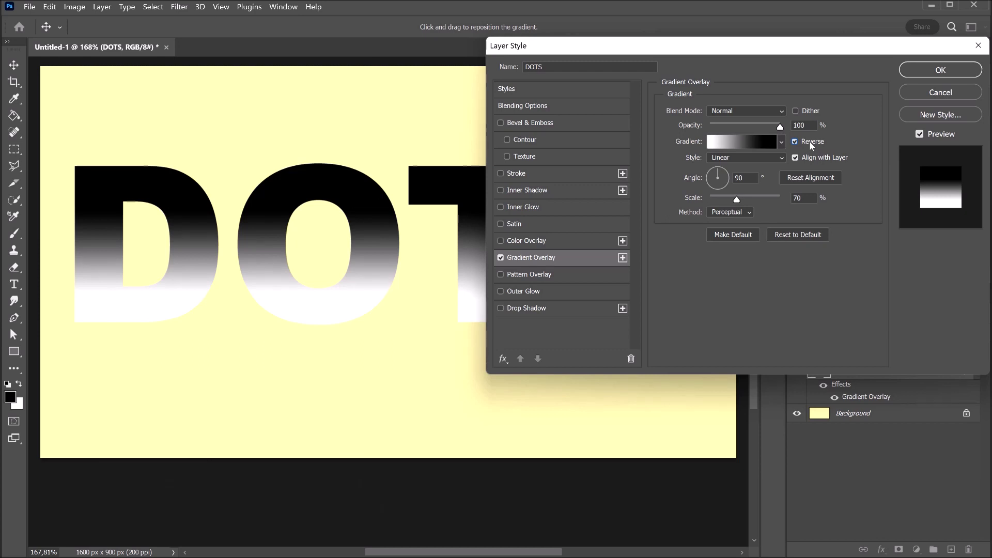
left_click(810, 198)
type("130")
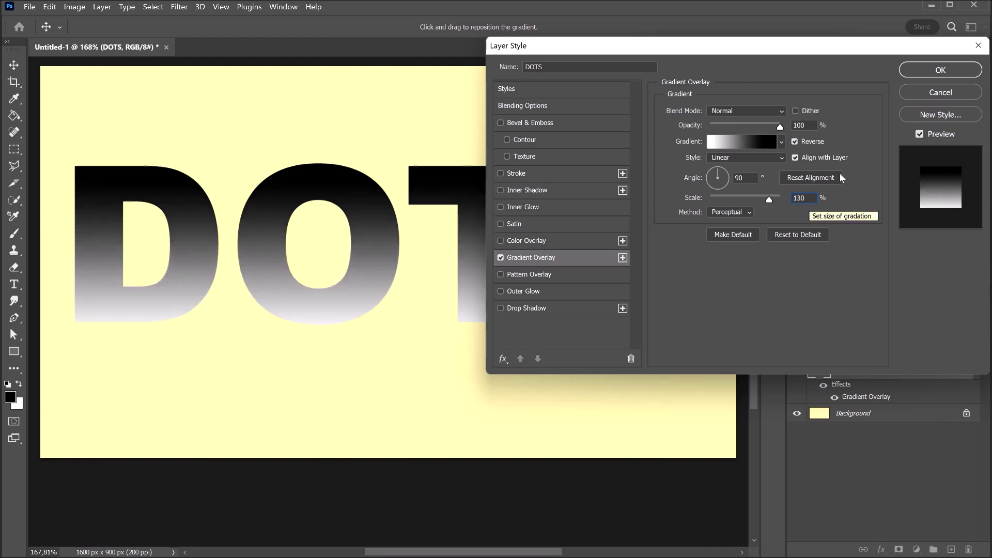
left_click(939, 72)
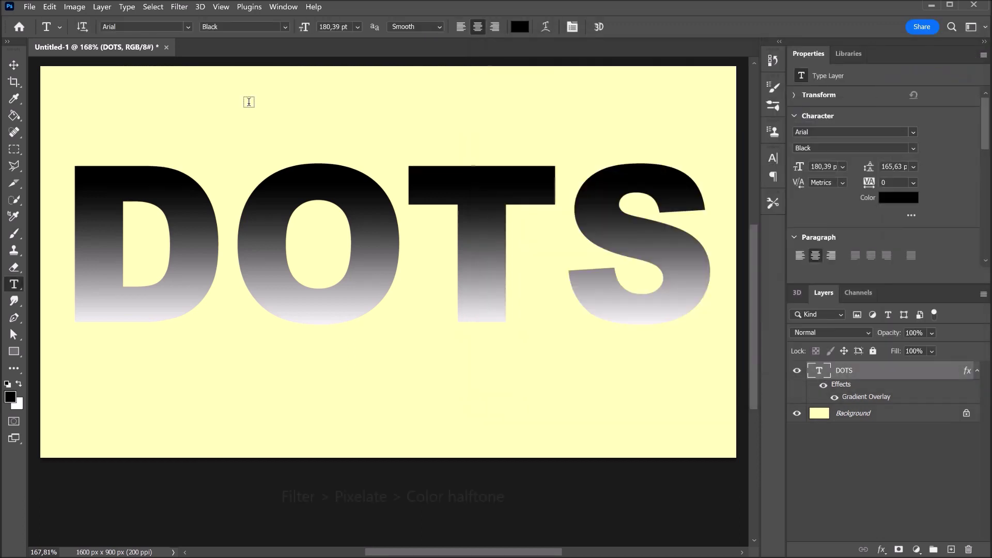
Step: Apply the Color Halftone filter to the DOTS text, converting it to a smart object, with a max. radius of 10 pixels
left_click(180, 6)
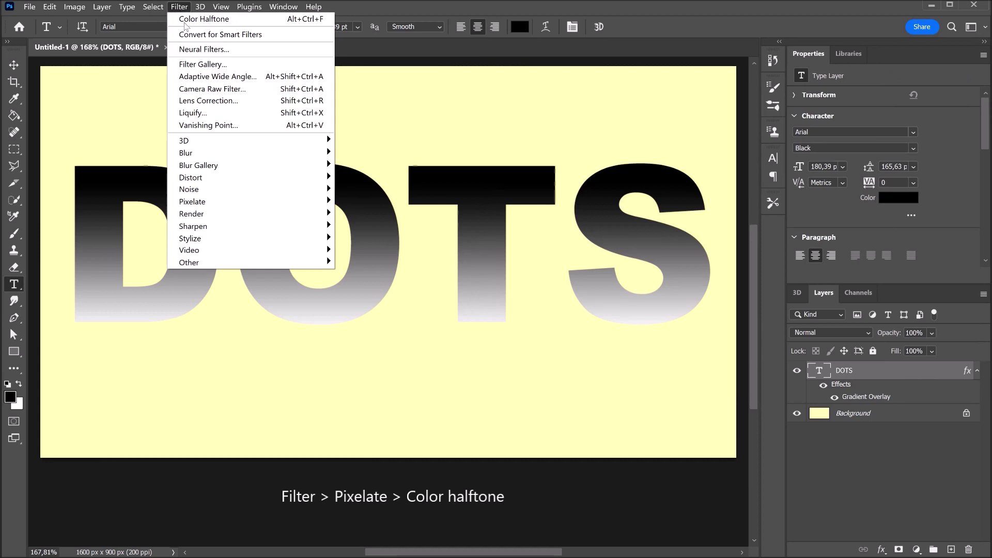
mouse_move(283, 203)
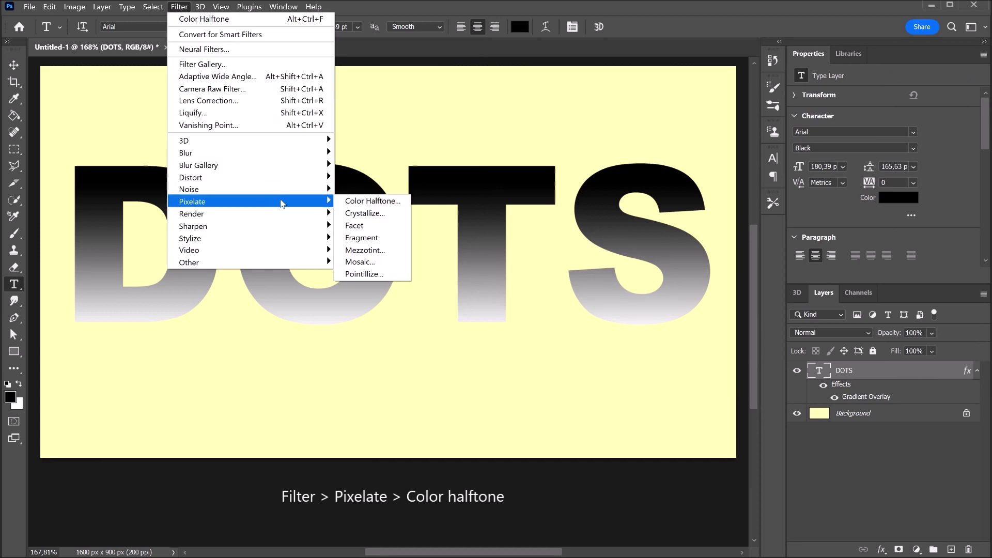
left_click(343, 203)
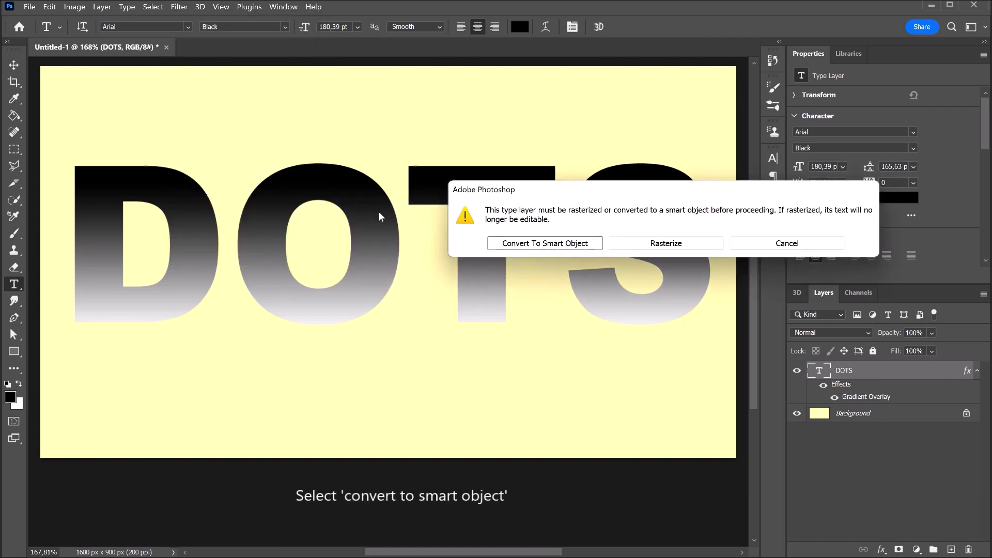
left_click(516, 243)
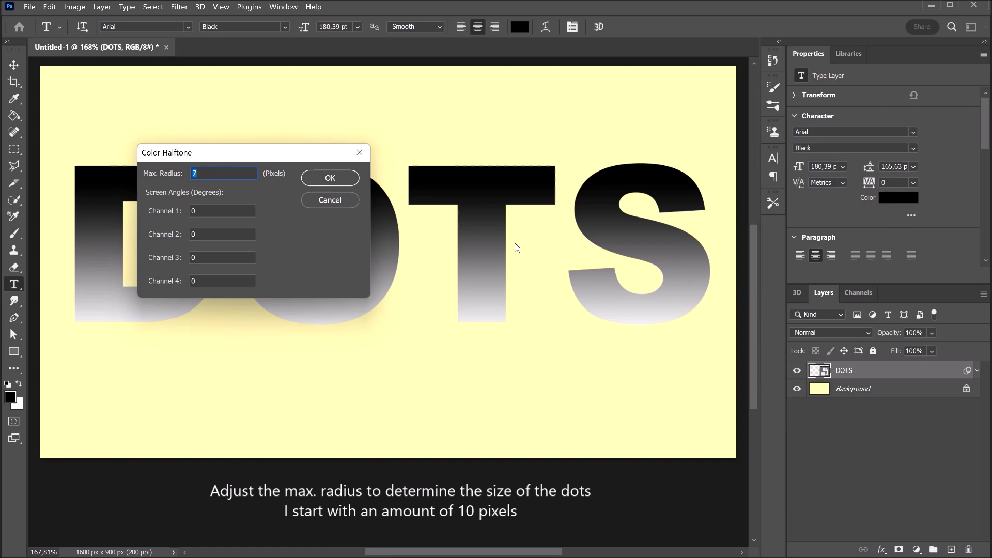
type("10")
key("Return")
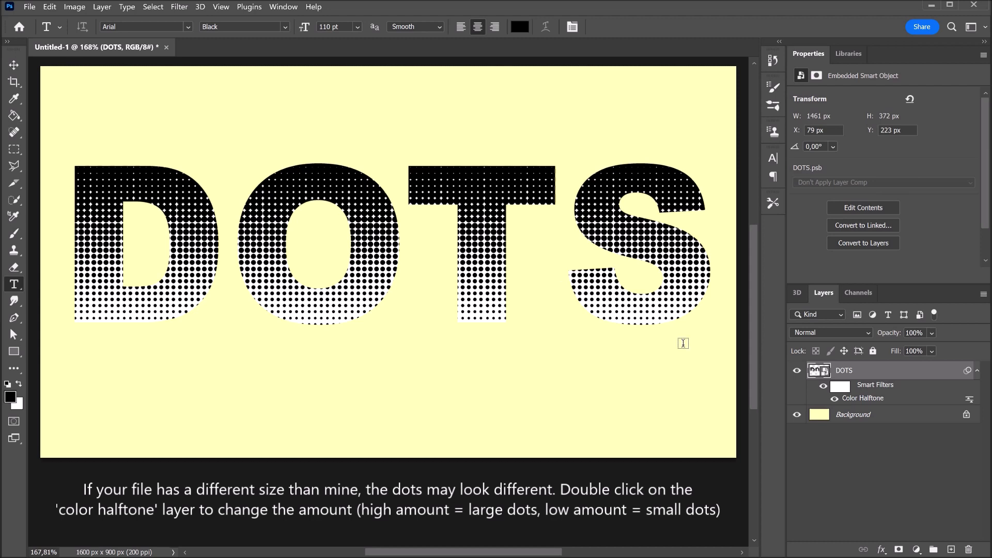
Step: Try a max. radius of 15 pixels for the Color Halftone smart filter
double_click(868, 399)
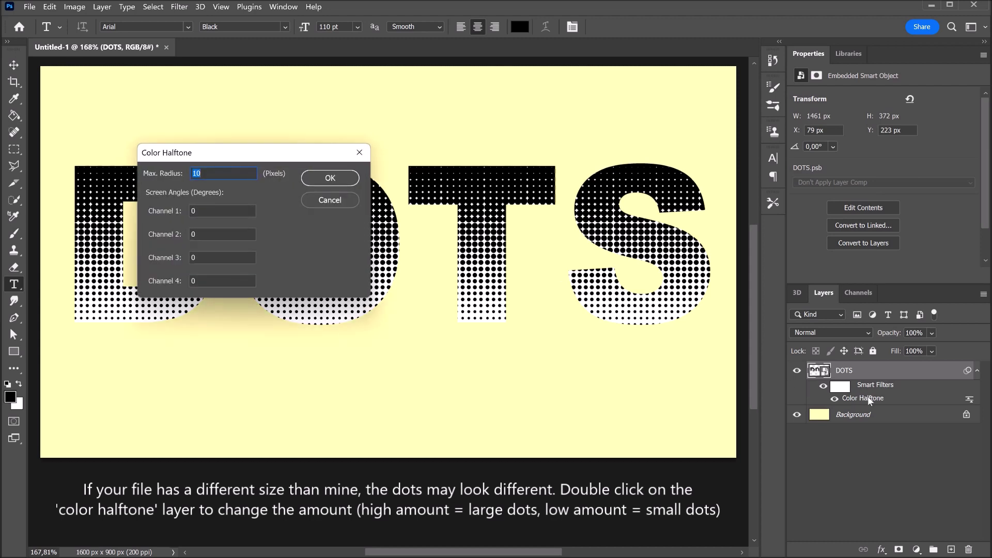
type("15")
key("Return")
Step: Set the Color Halftone smart filter's max. radius to 7 pixels
double_click(867, 398)
type("7")
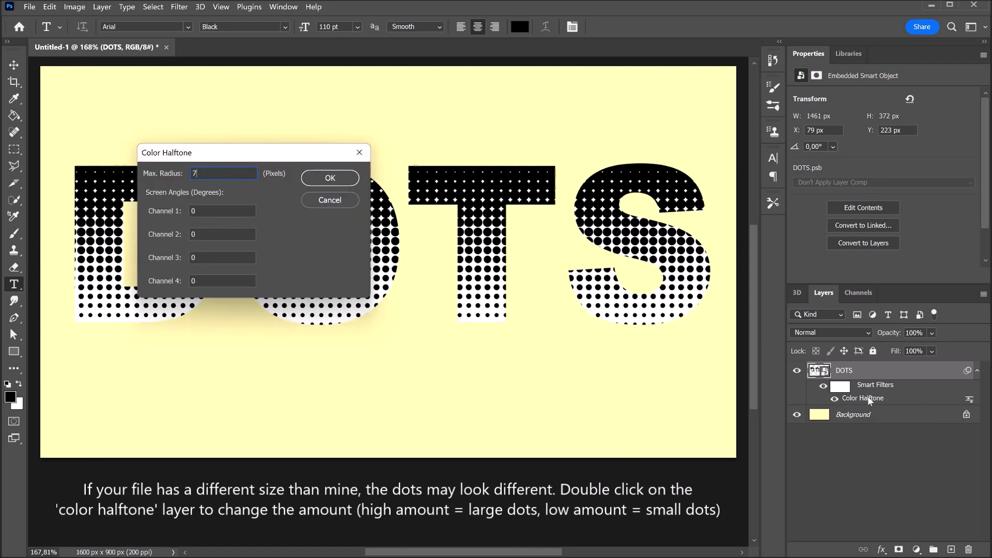
key("Return")
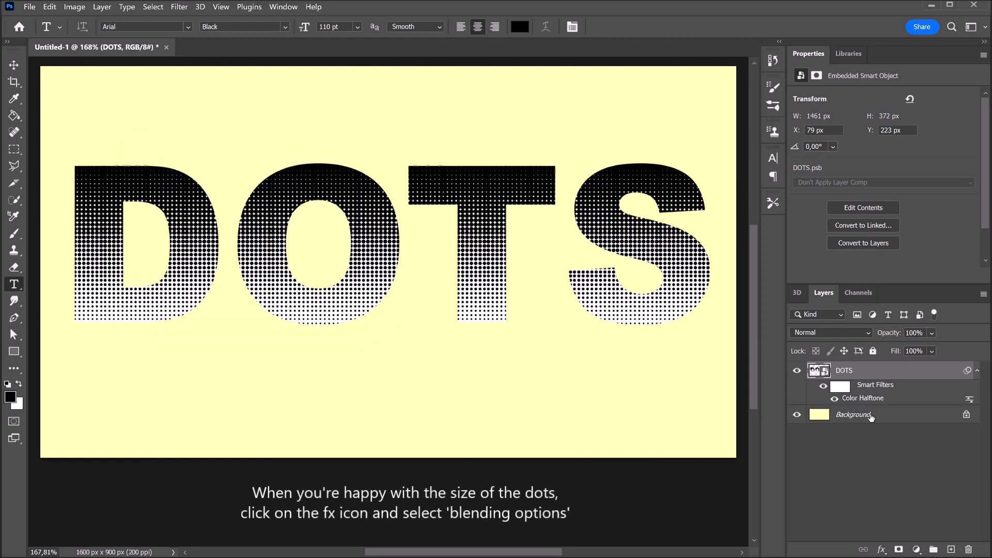
Step: Blend the DOTS layer's white areas into the background by splitting Blend If's current-layer highlight value to 0 / 255
left_click(884, 549)
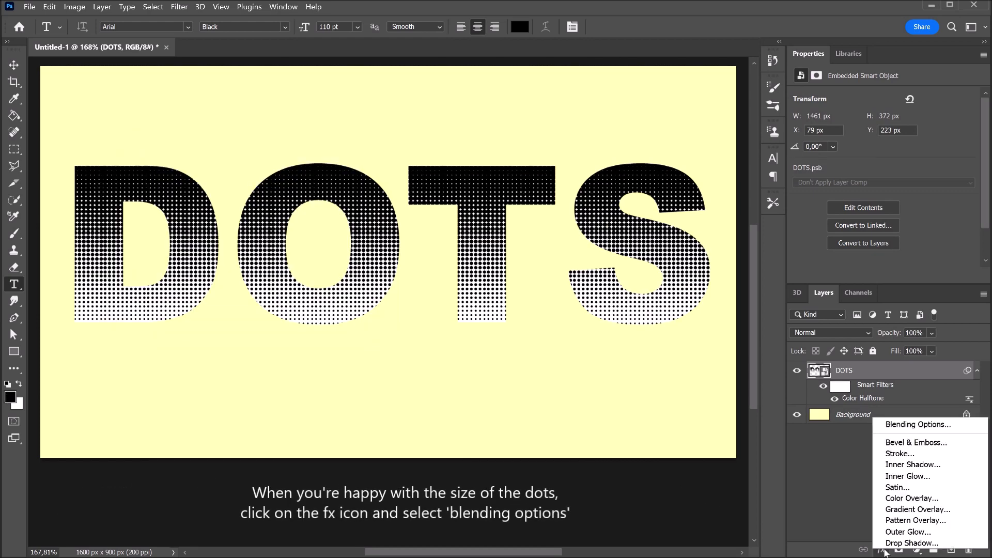
left_click(959, 426)
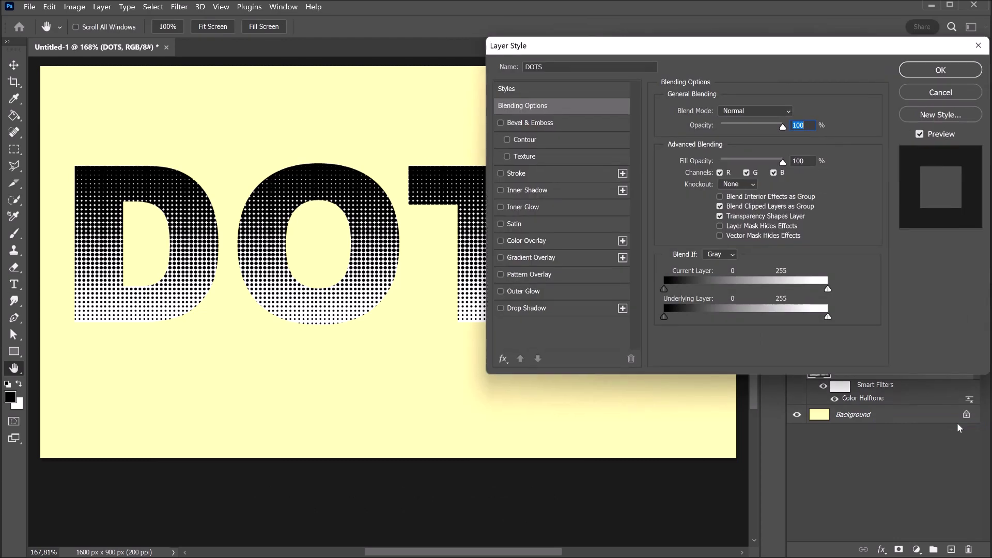
left_click(827, 290, "alt")
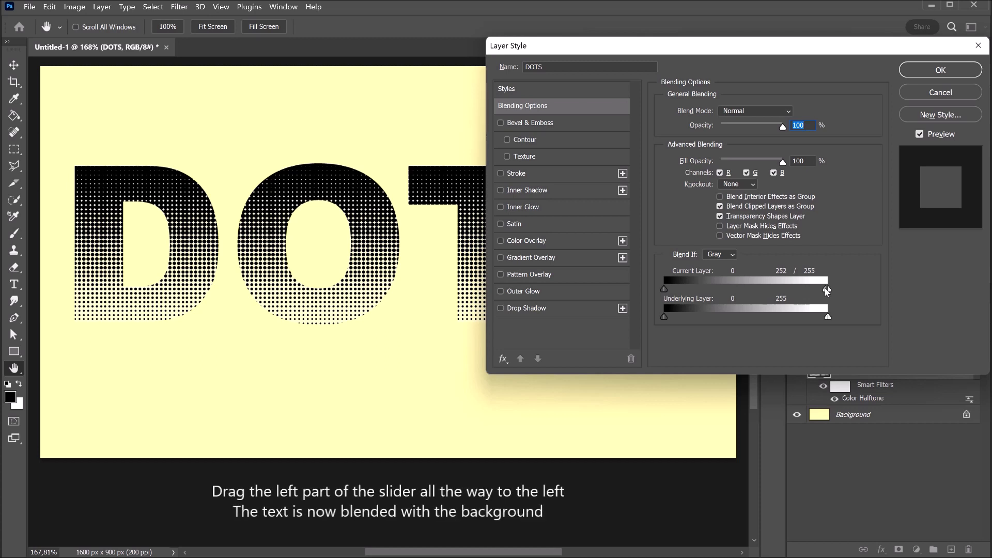
left_click_drag(825, 288, 651, 292)
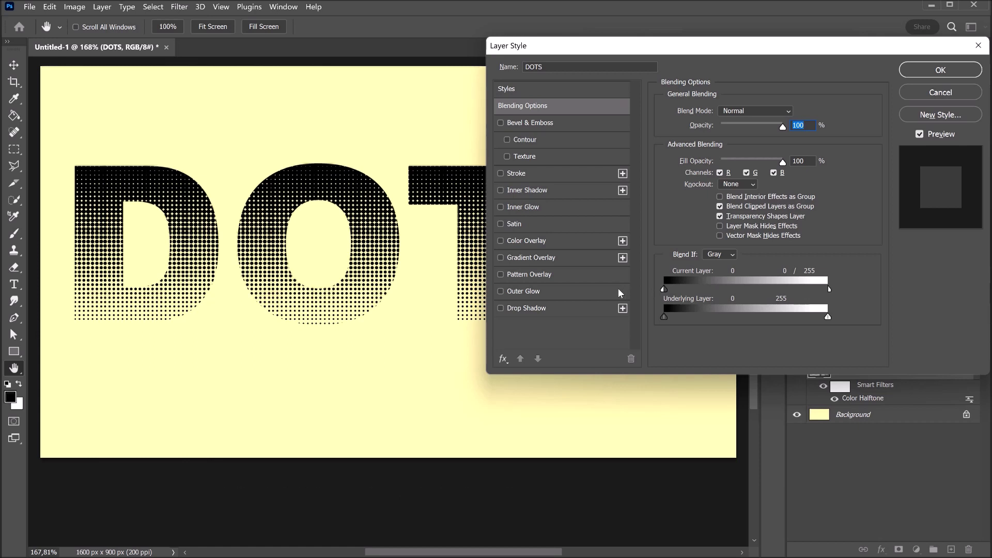
left_click(940, 70)
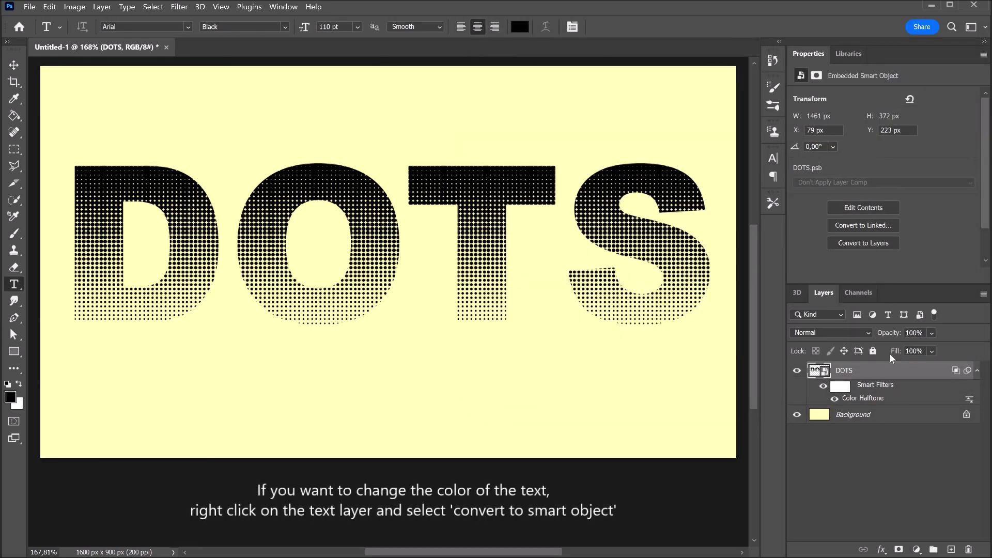
Step: Convert the halftone DOTS layer to a smart object and add a gradient overlay to it
right_click(894, 376)
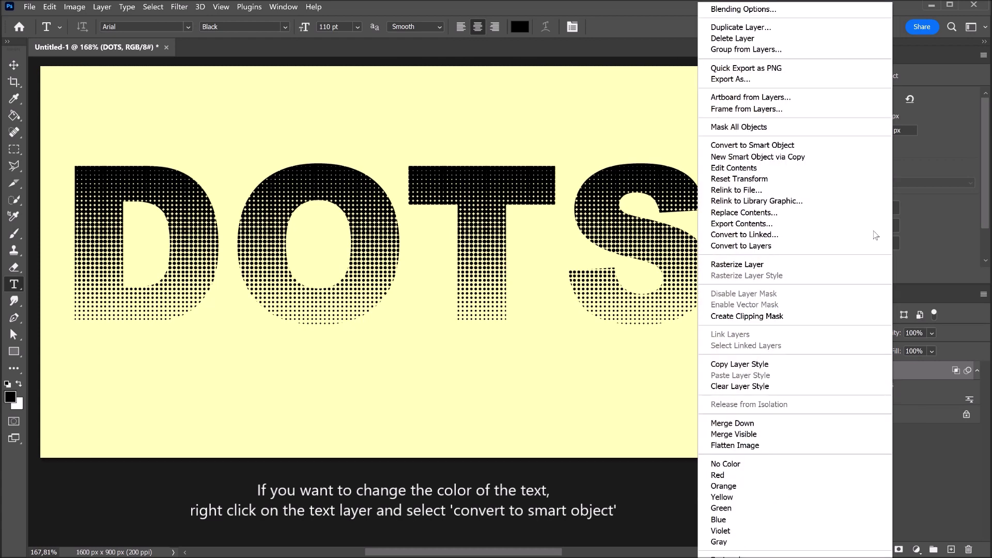
left_click(853, 150)
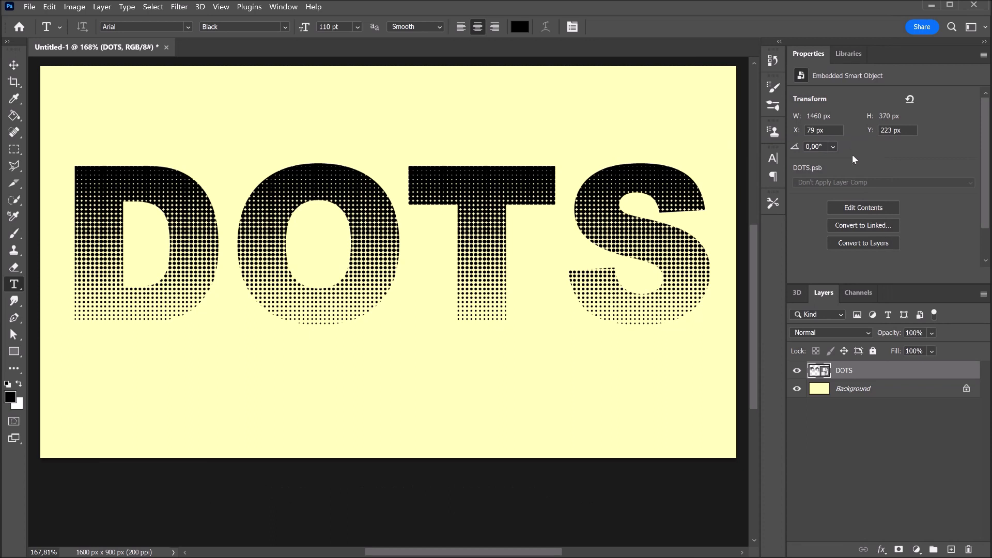
left_click(882, 550)
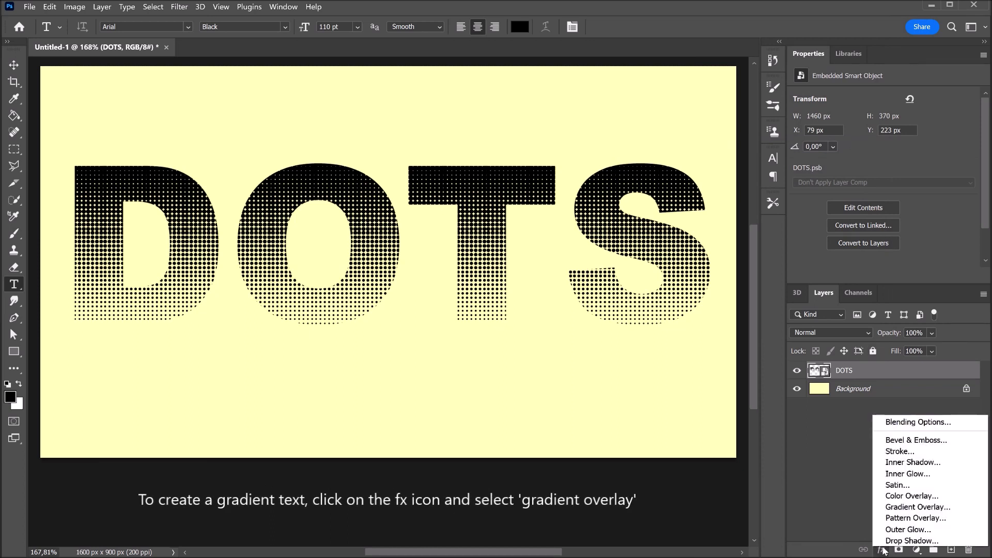
left_click(945, 508)
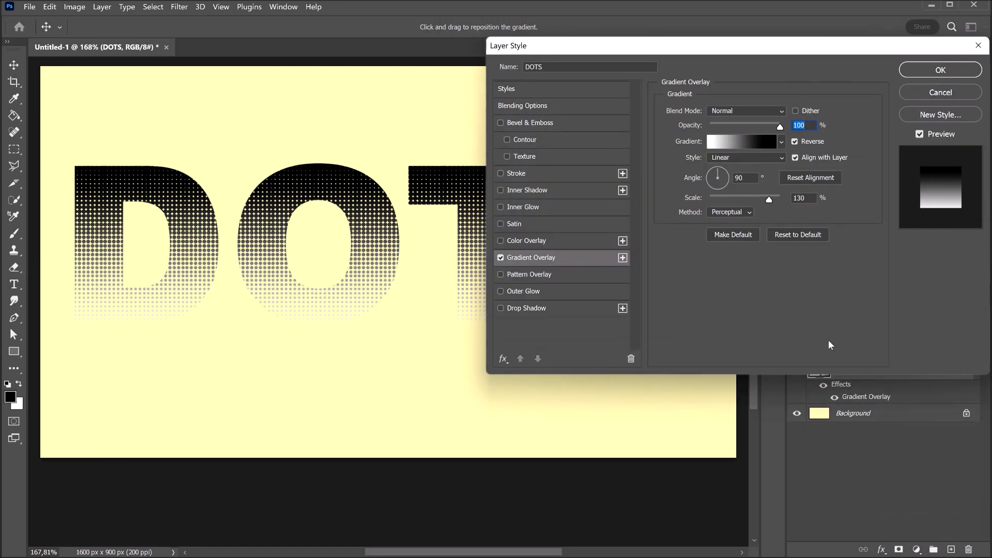
Step: Change the overlay gradient's black color stop to crimson, e60051
left_click(756, 141)
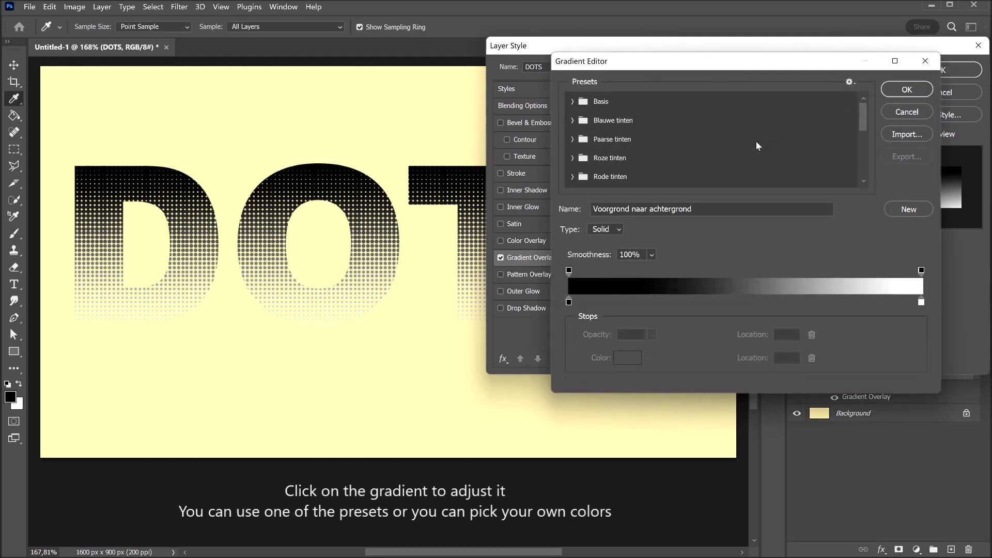
double_click(569, 302)
left_click(661, 207)
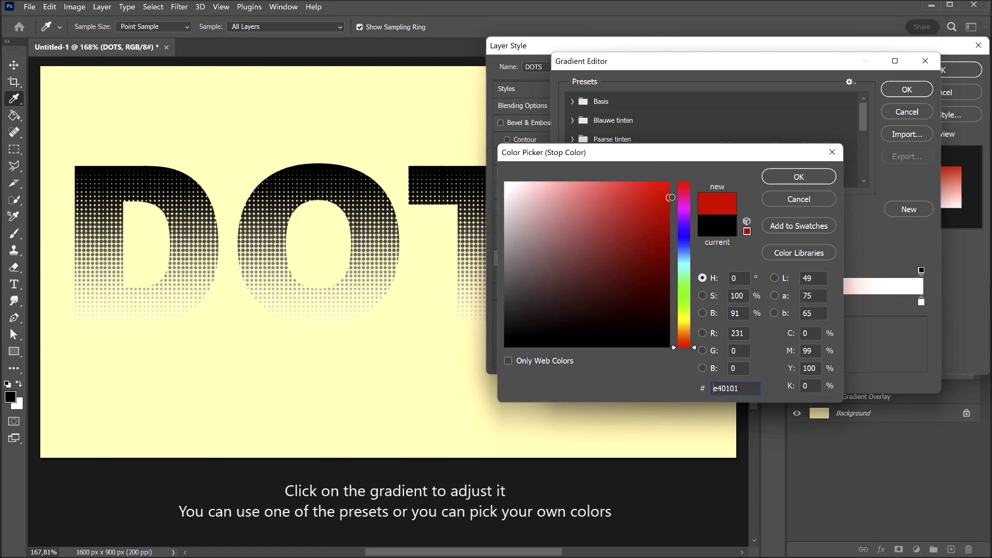
left_click(689, 193)
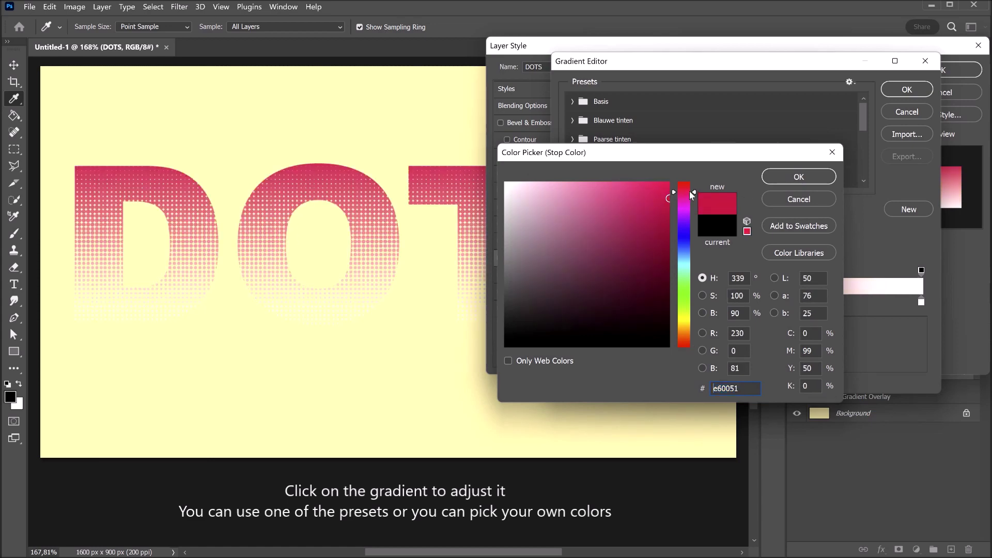
left_click(790, 178)
Step: Change the overlay gradient's white color stop to orange, f99800, and accept the edited gradient
double_click(922, 303)
left_click(693, 333)
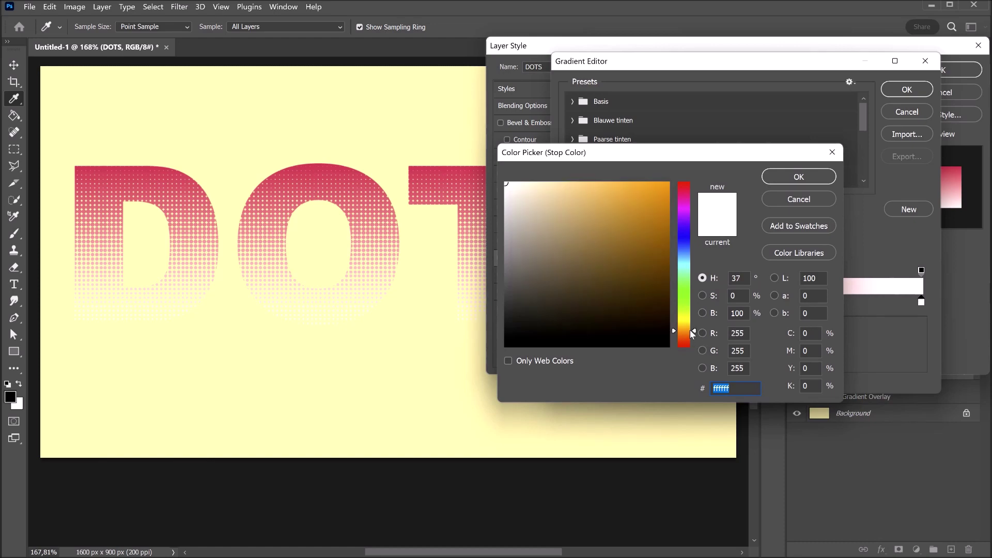
left_click(669, 185)
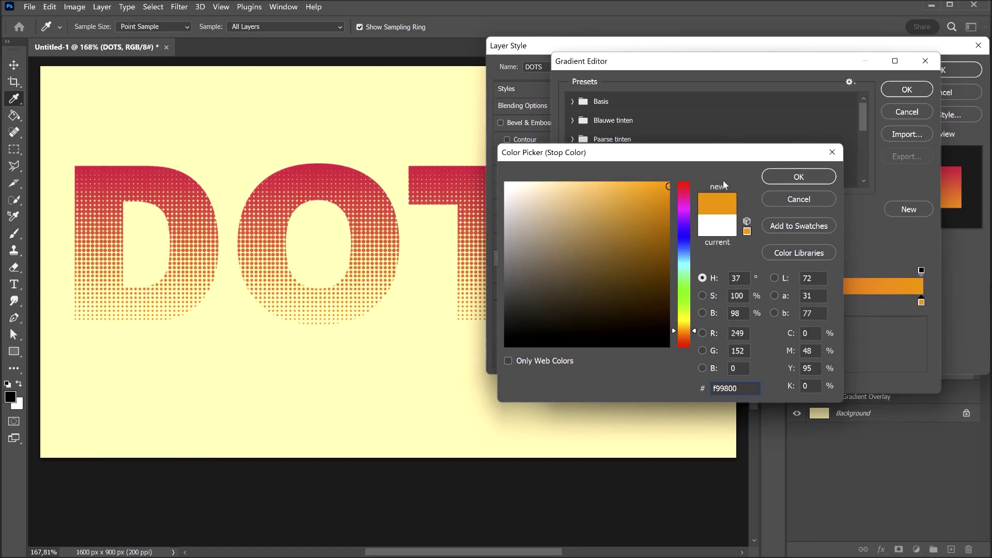
left_click(777, 175)
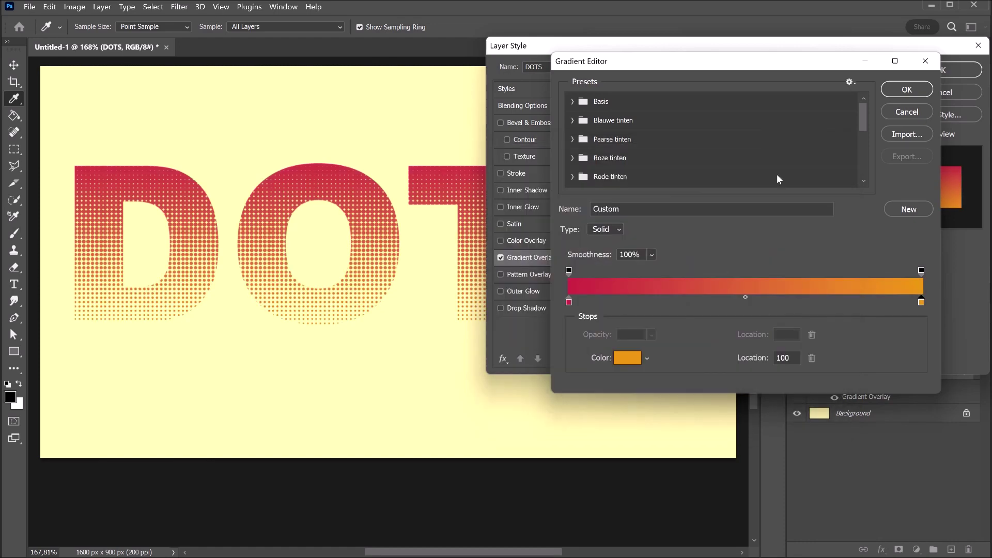
left_click(909, 91)
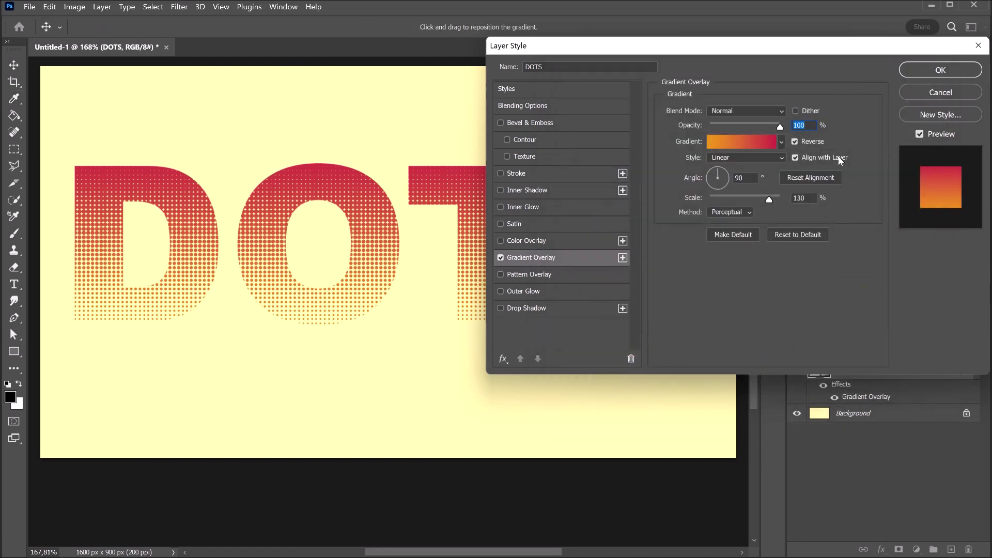
Step: Adjust the color transition of the DOTS layer's gradient overlay by setting its scale to 72%
left_click_drag(770, 200, 696, 202)
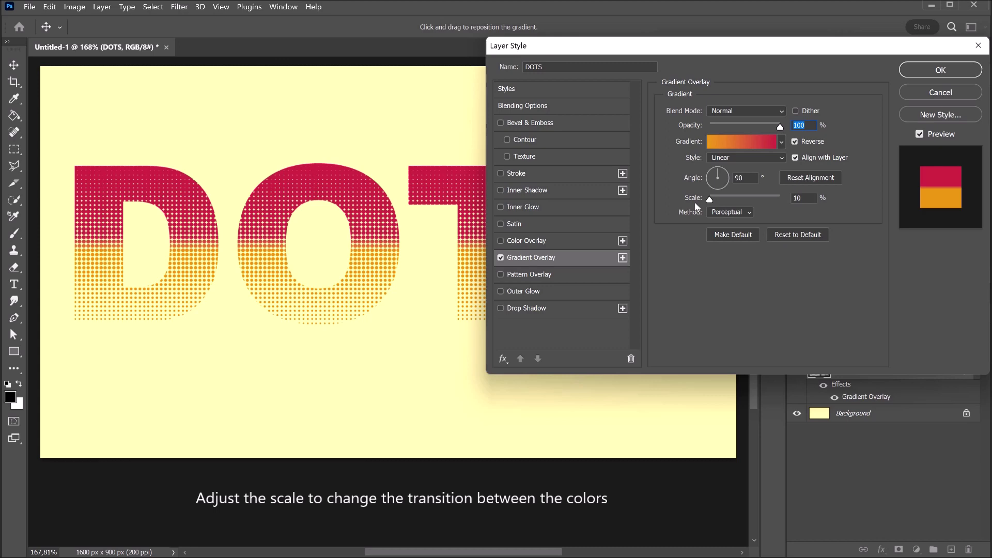
left_click_drag(714, 206, 738, 205)
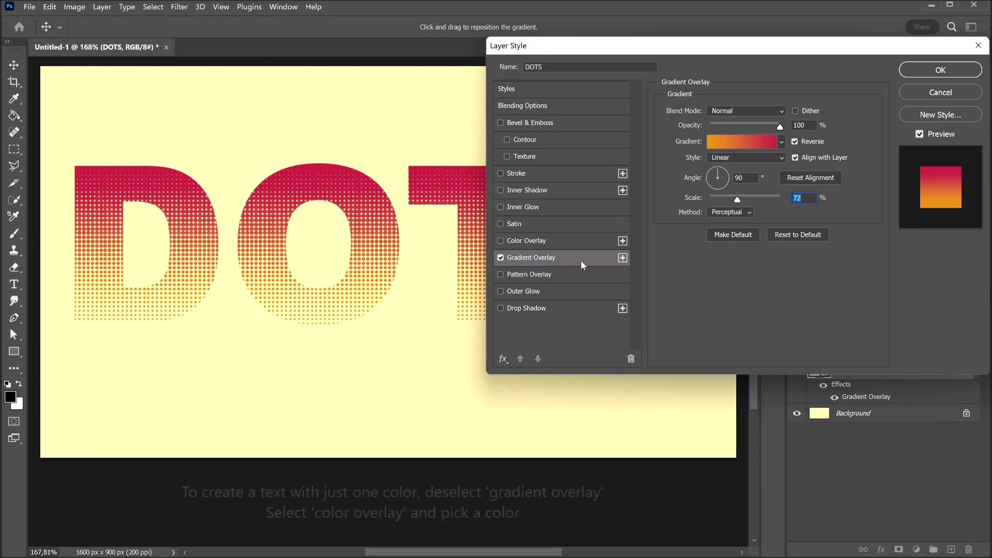
Step: Turn off the DOTS layer's gradient overlay and apply a single-color overlay in pink, ff0066, instead
left_click(500, 258)
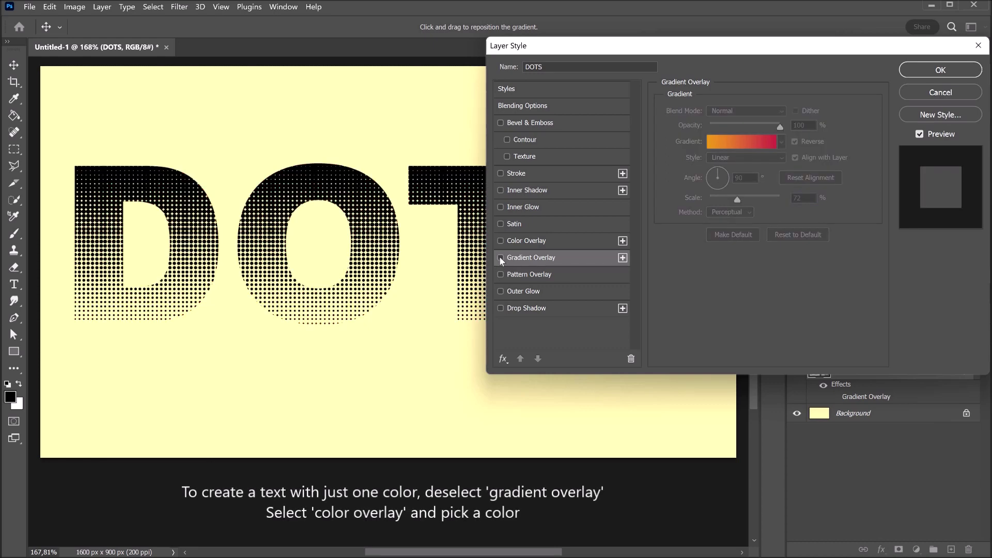
left_click(553, 240)
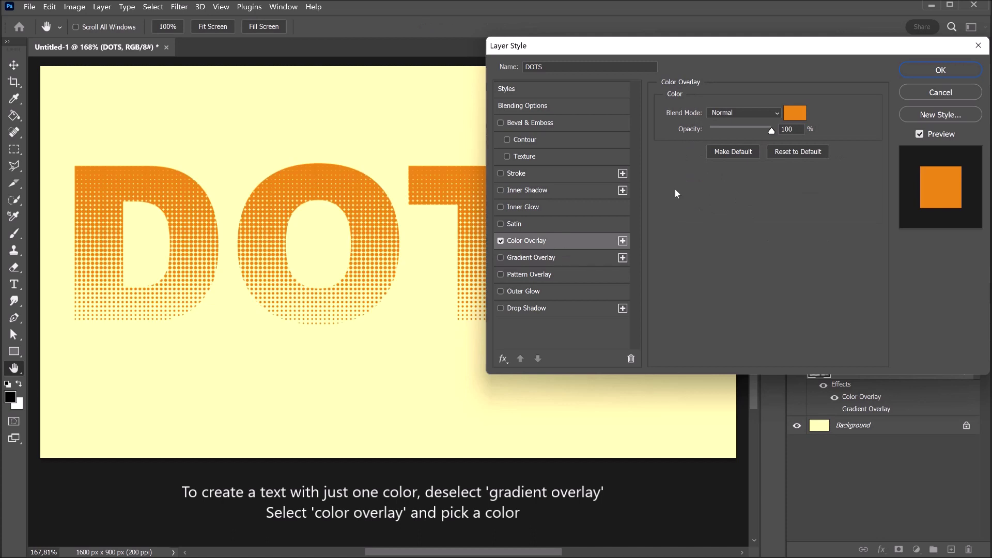
left_click(793, 117)
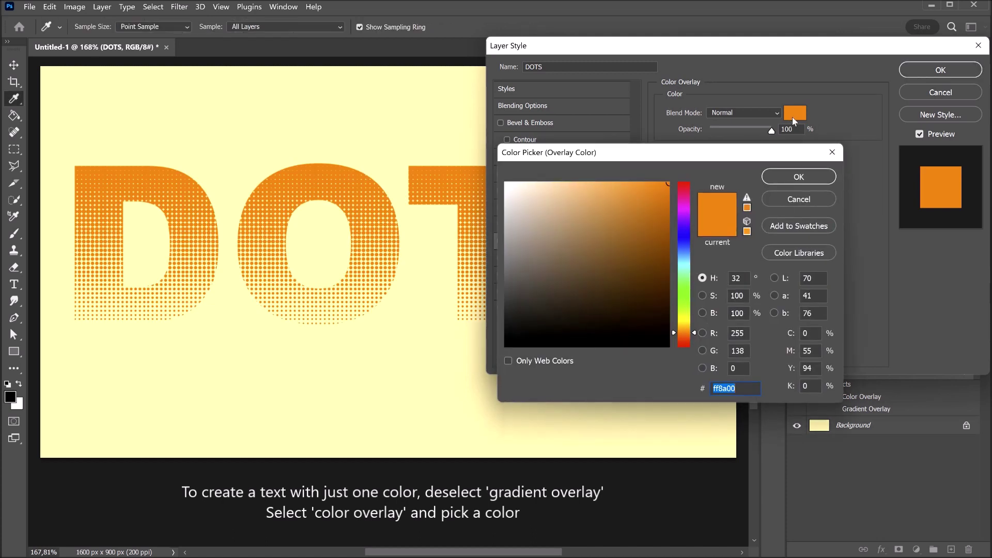
left_click_drag(695, 334, 696, 193)
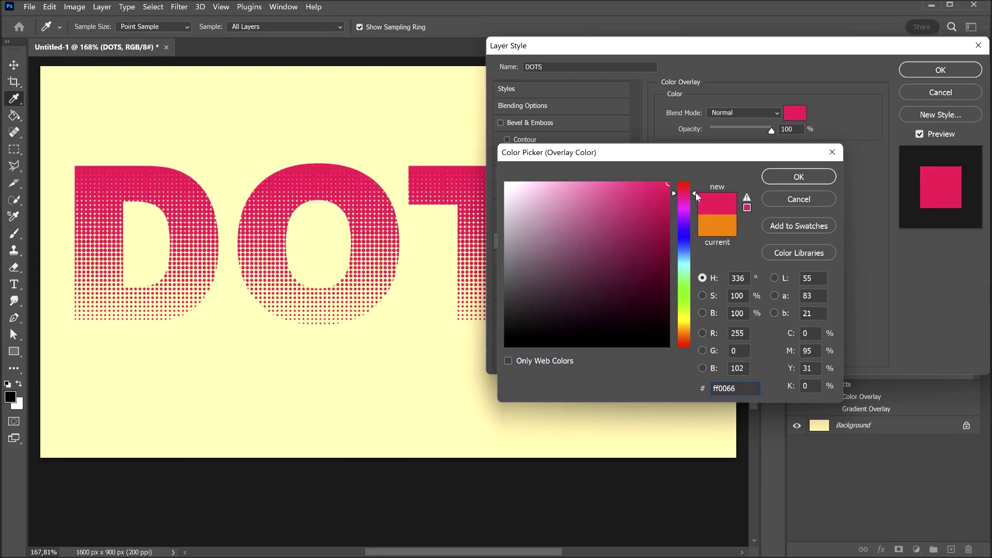
left_click(791, 178)
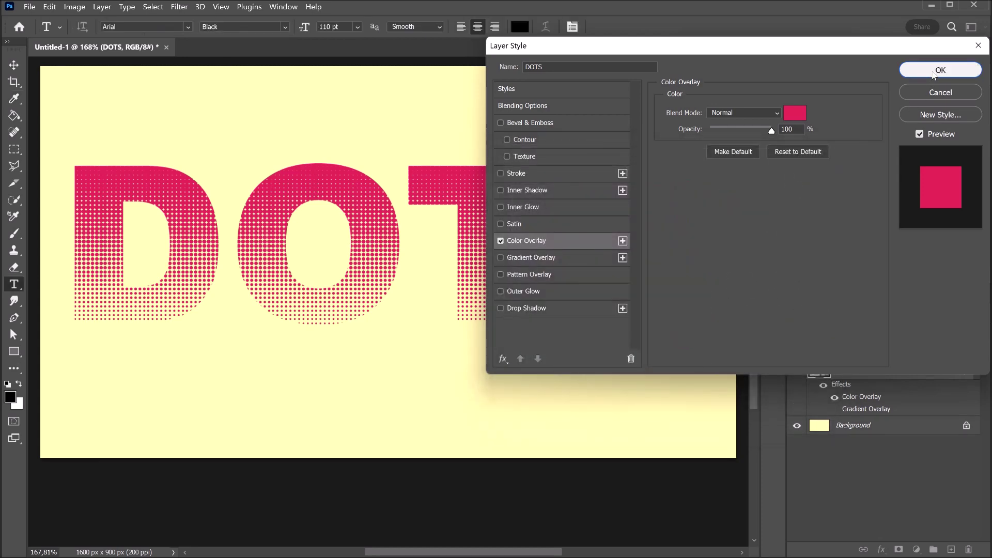
left_click(931, 70)
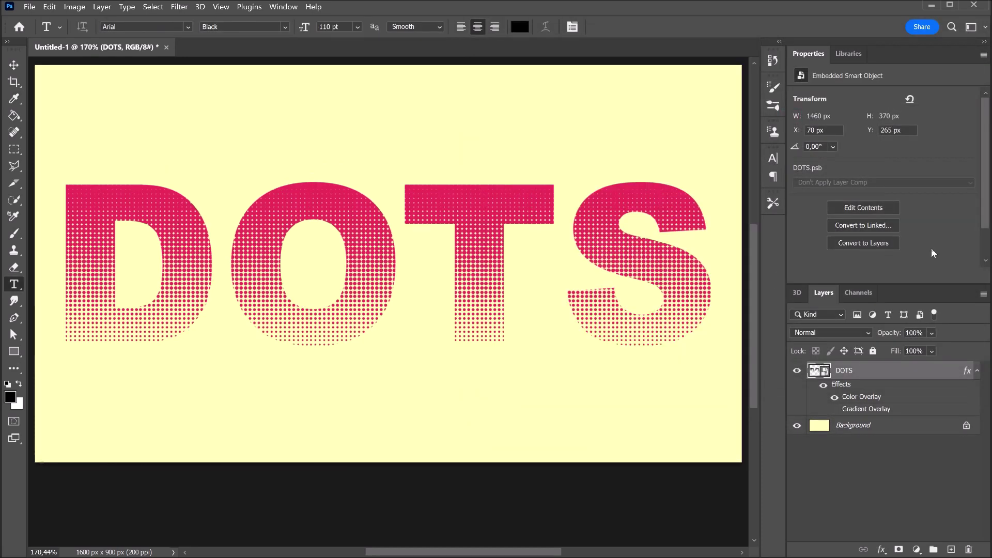
Step: Add a solid color fill layer in black, 000000, and place it between the DOTS layer and the Background
left_click(917, 550)
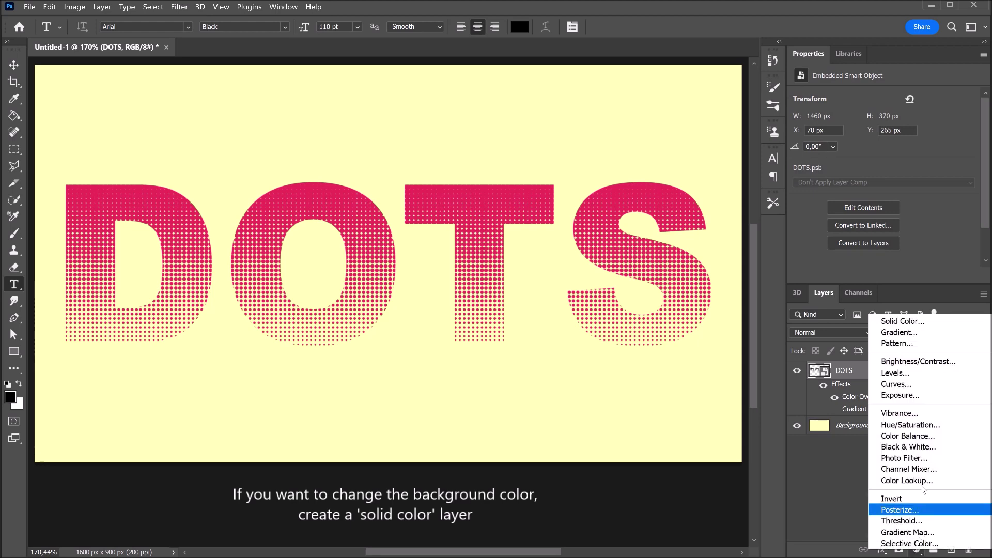
left_click(935, 327)
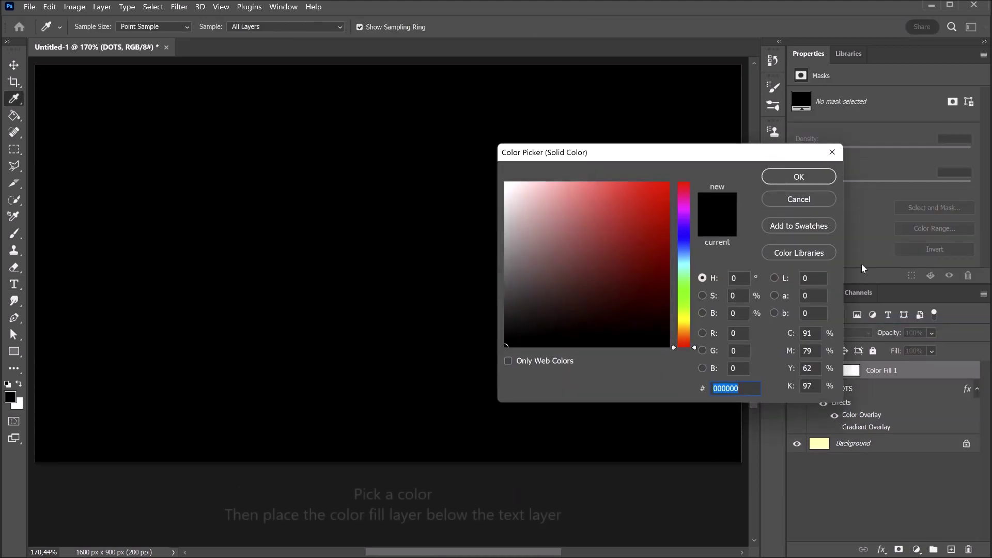
left_click(813, 181)
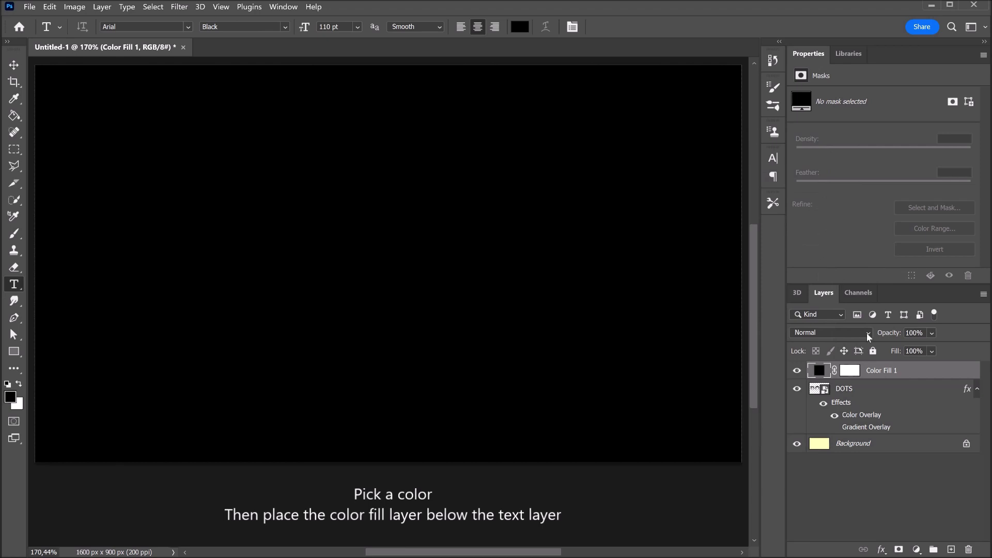
left_click_drag(914, 388, 919, 435)
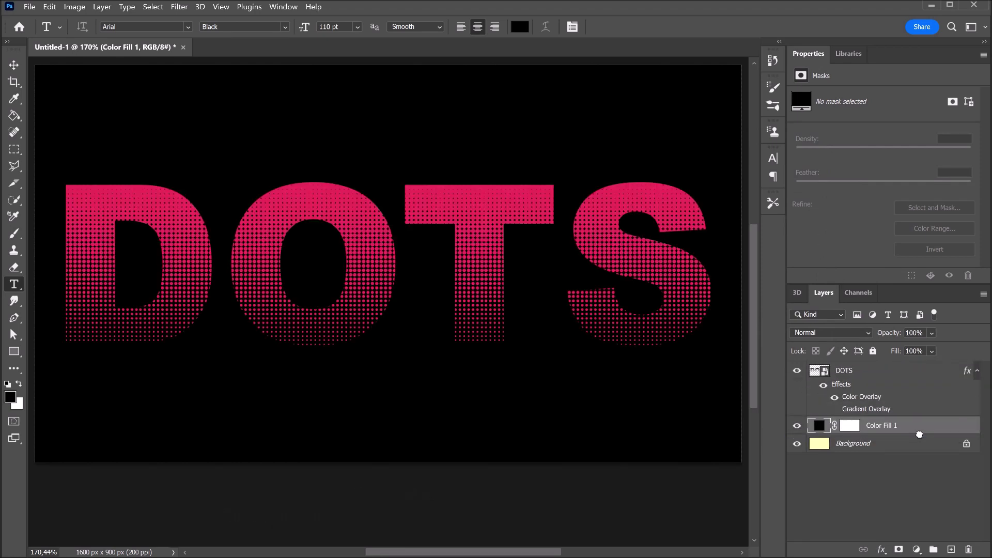